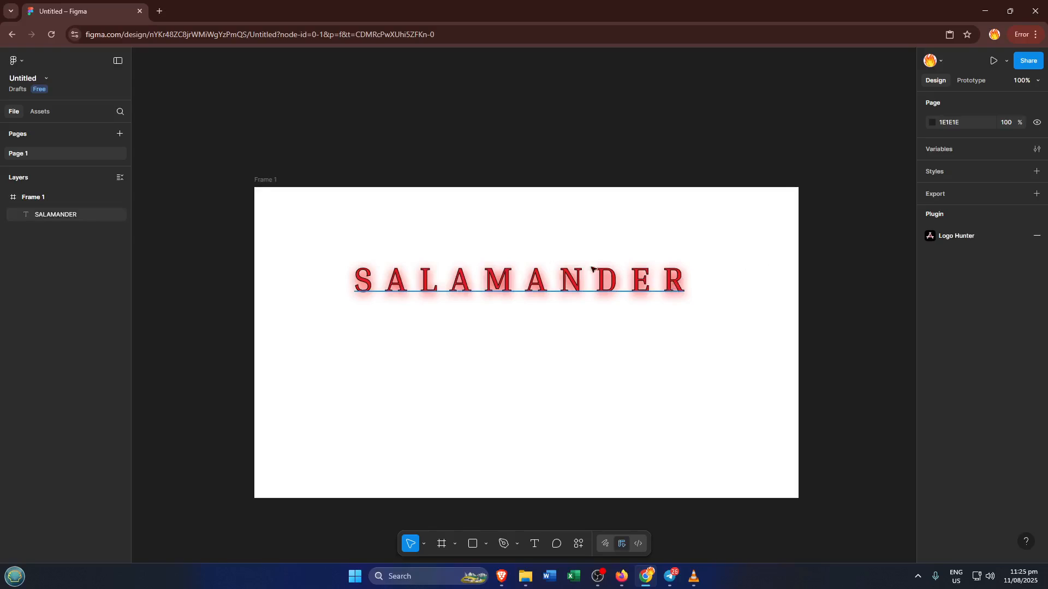
drag(322, 211, 410, 265)
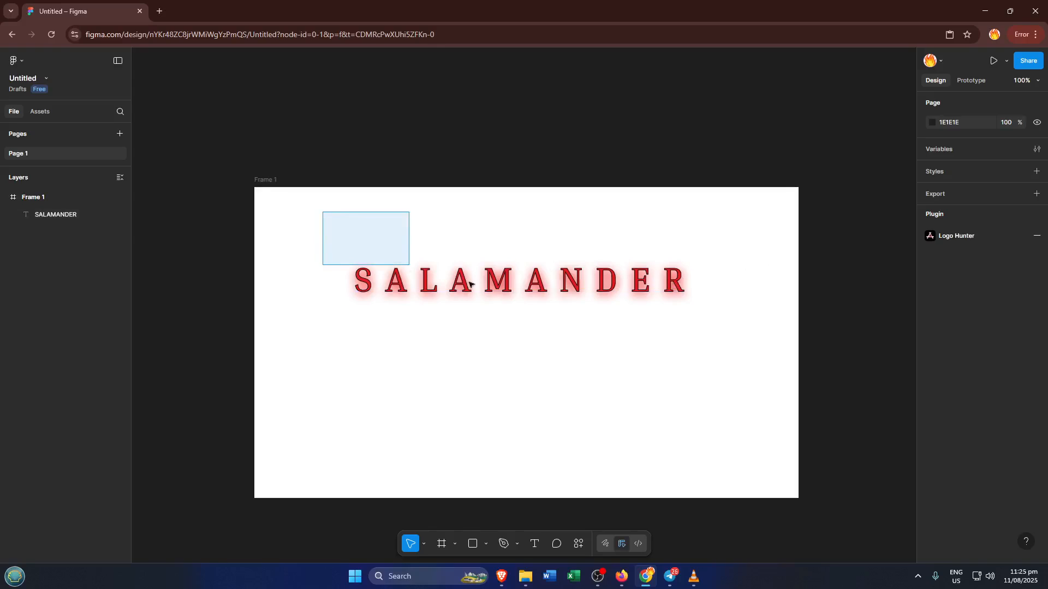
drag(649, 316, 729, 352)
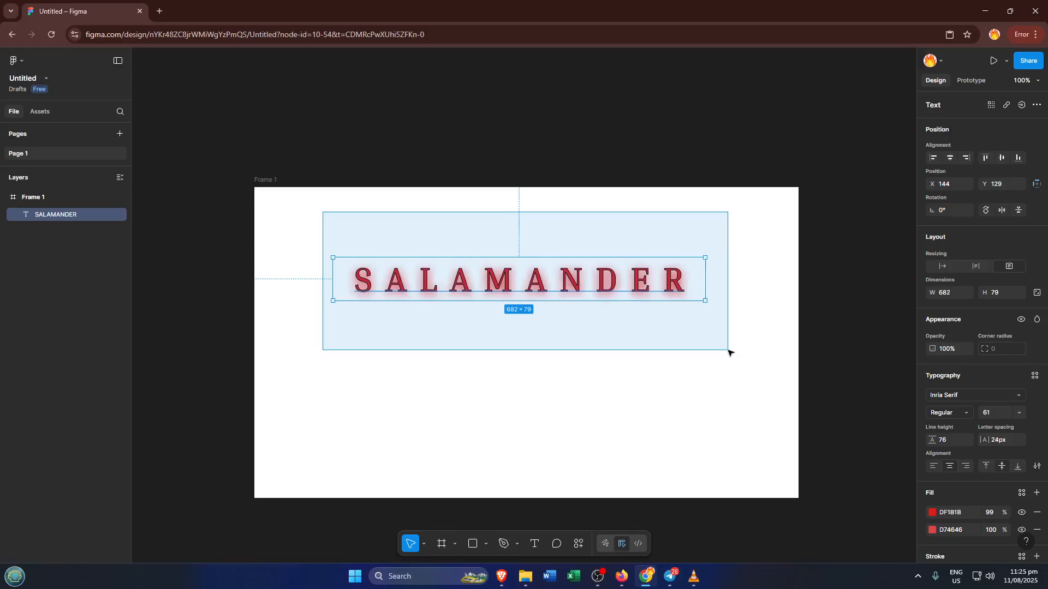
drag(729, 352, 727, 350)
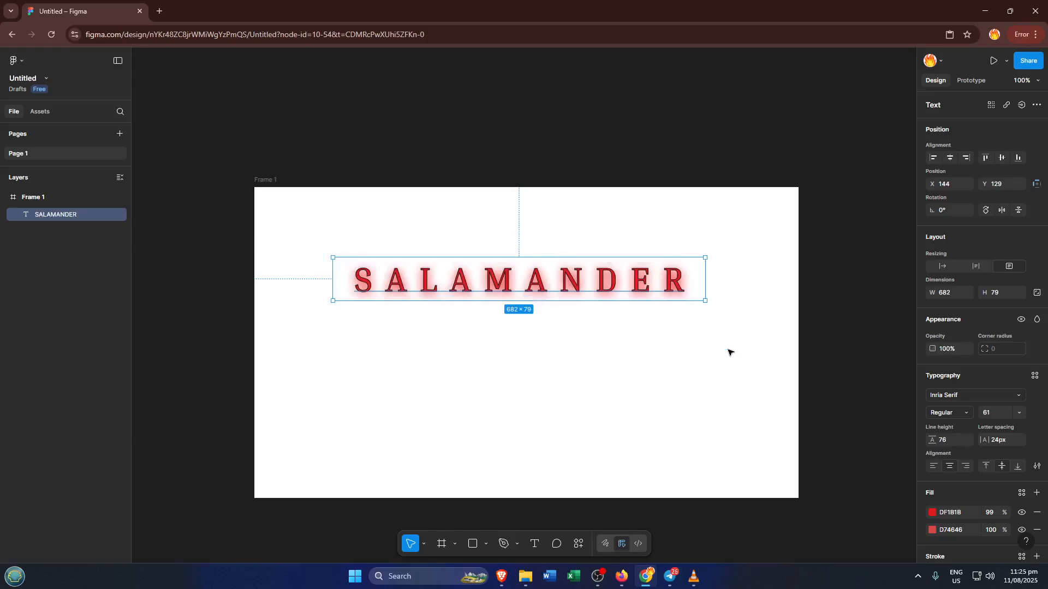
click(752, 324)
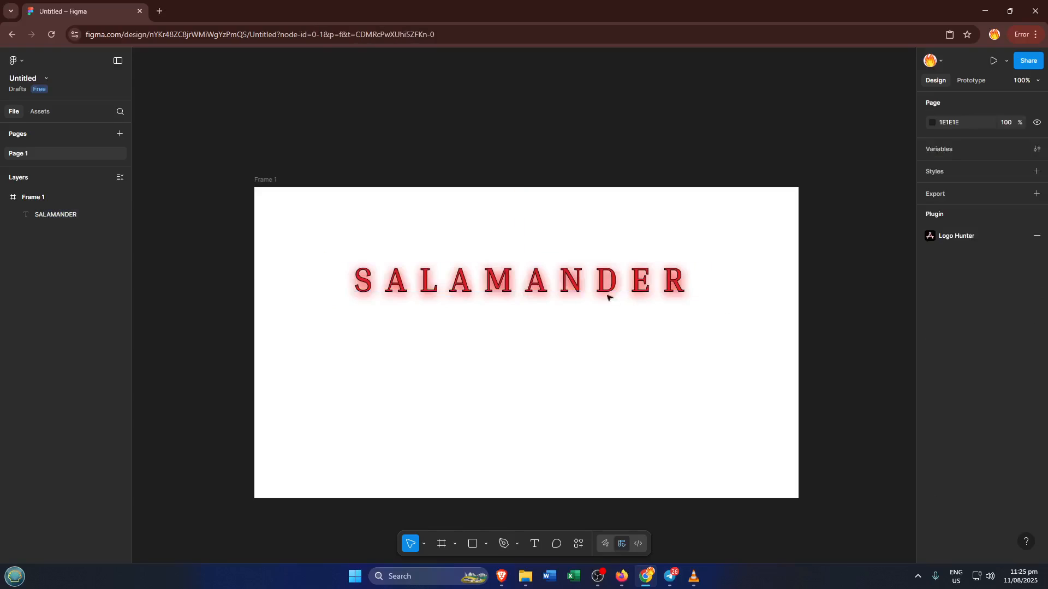
Change the font of the SALAMANDER text in Frame 1 to Irish Grover.
click(593, 287)
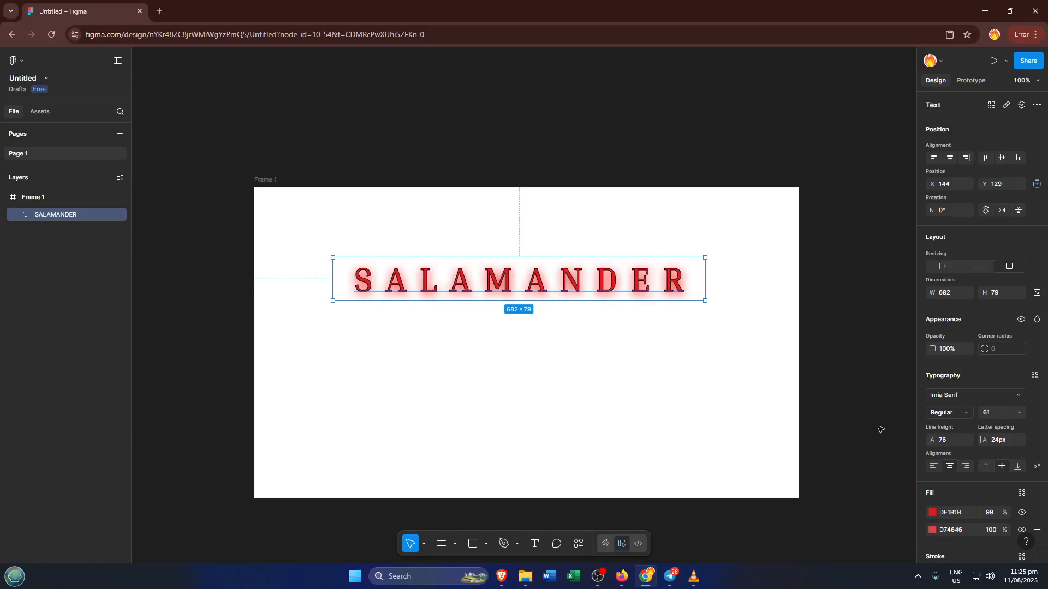
click(987, 395)
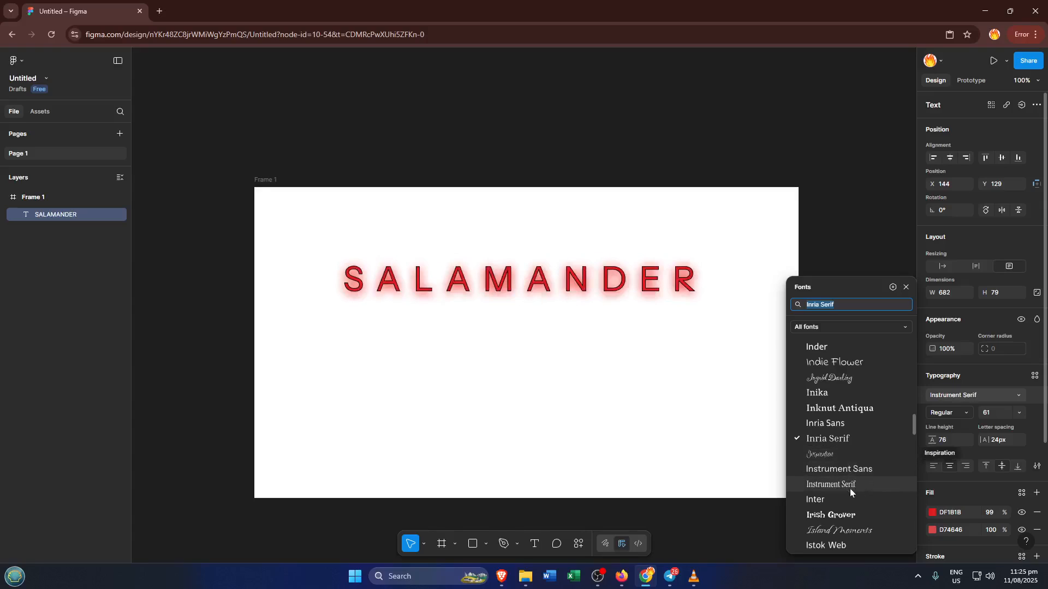
click(845, 517)
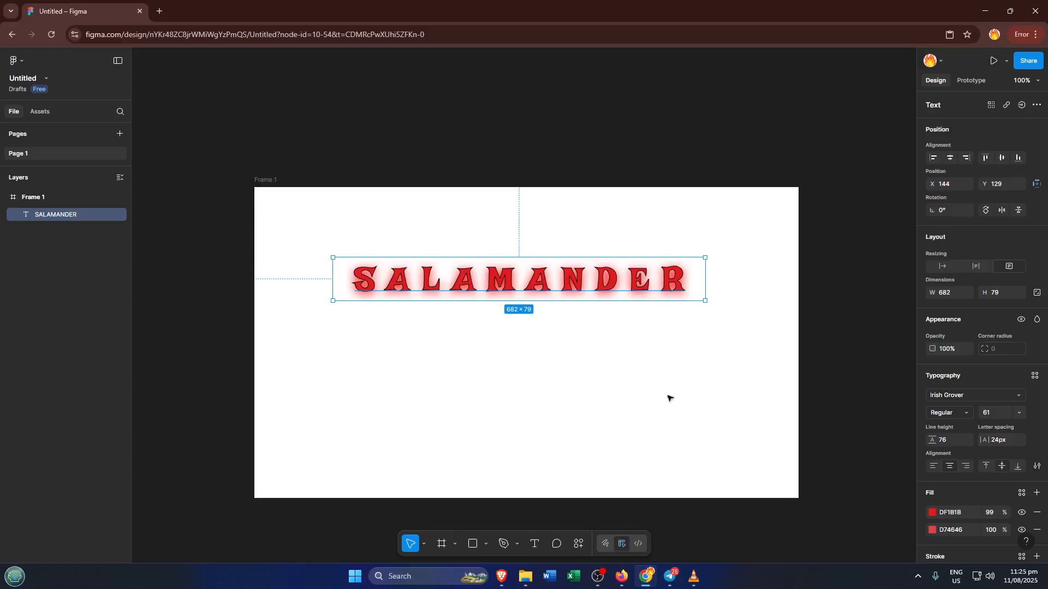
click(661, 370)
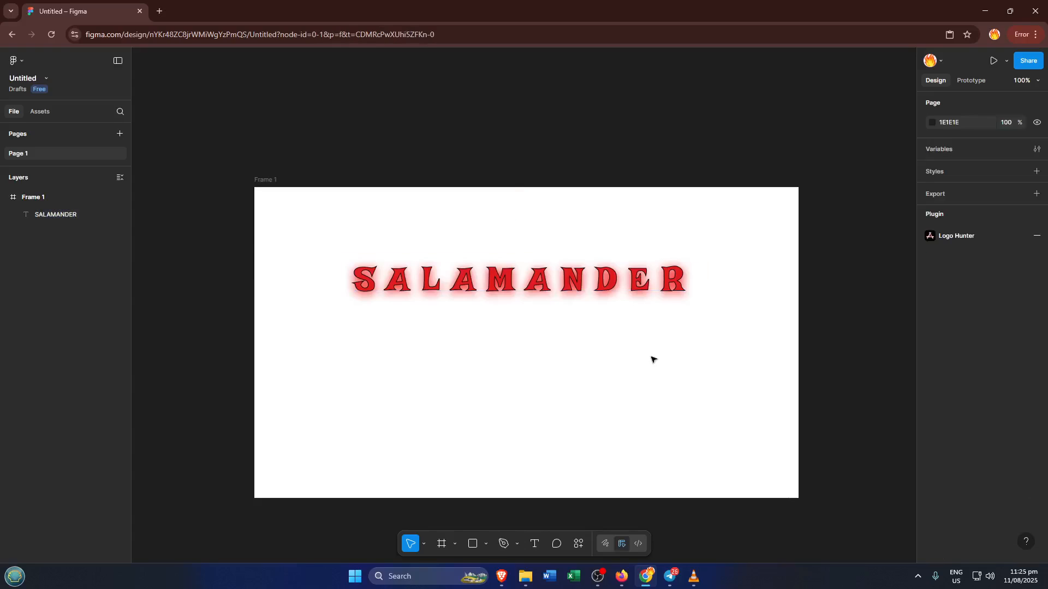
Set the blend mode of the SALAMANDER text layer to Exclusion.
click(639, 290)
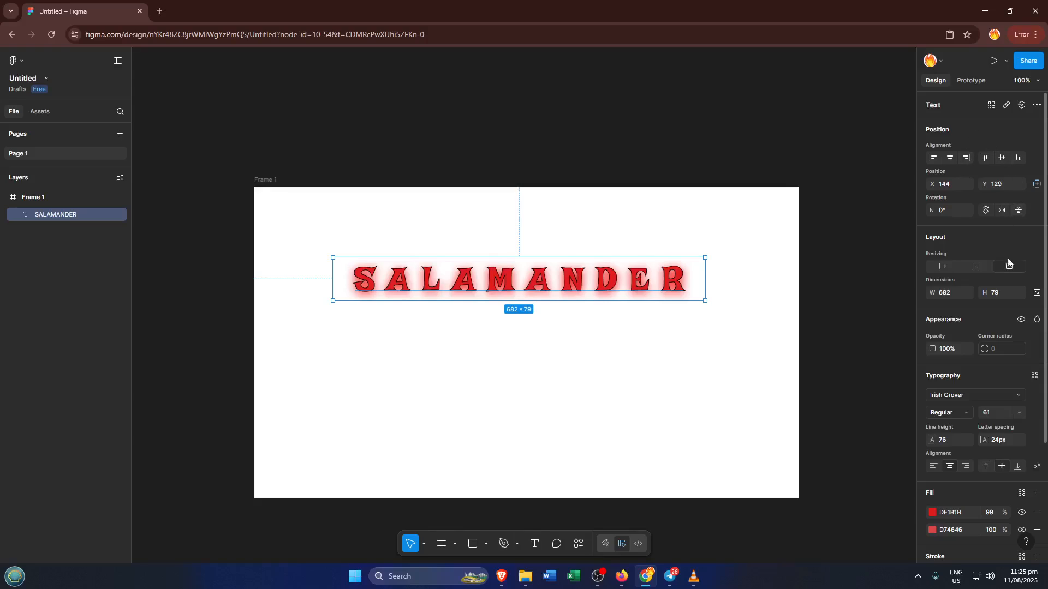
click(1038, 320)
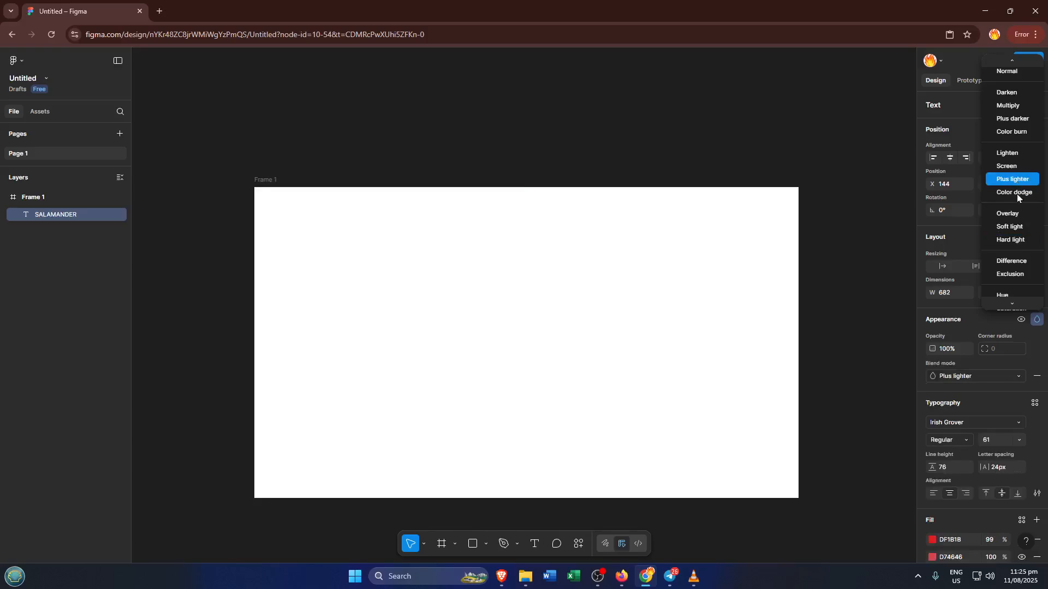
scroll(1025, 260, down, 1)
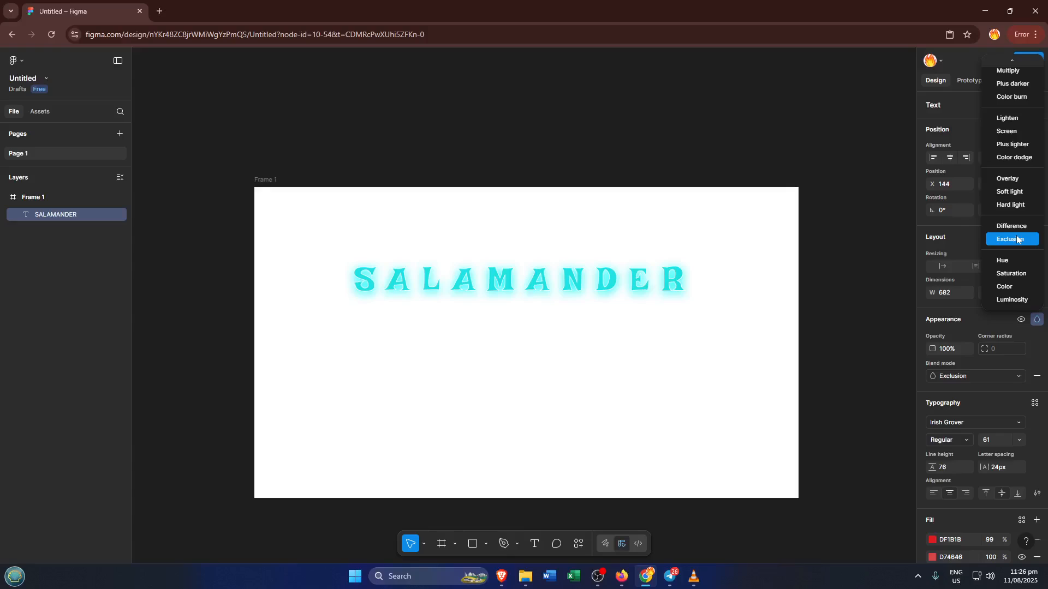
click(1016, 239)
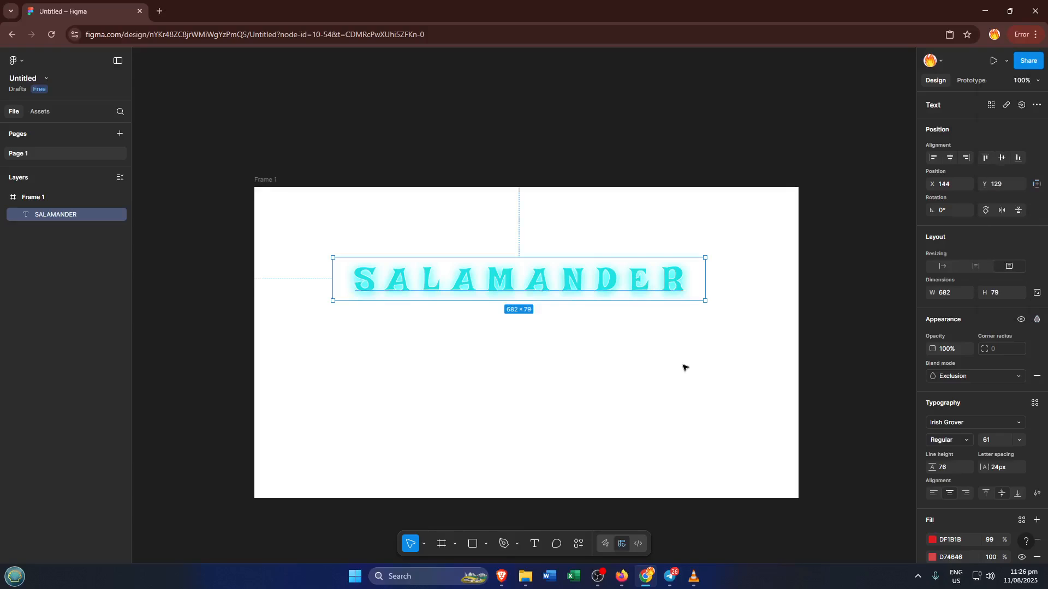
click(701, 366)
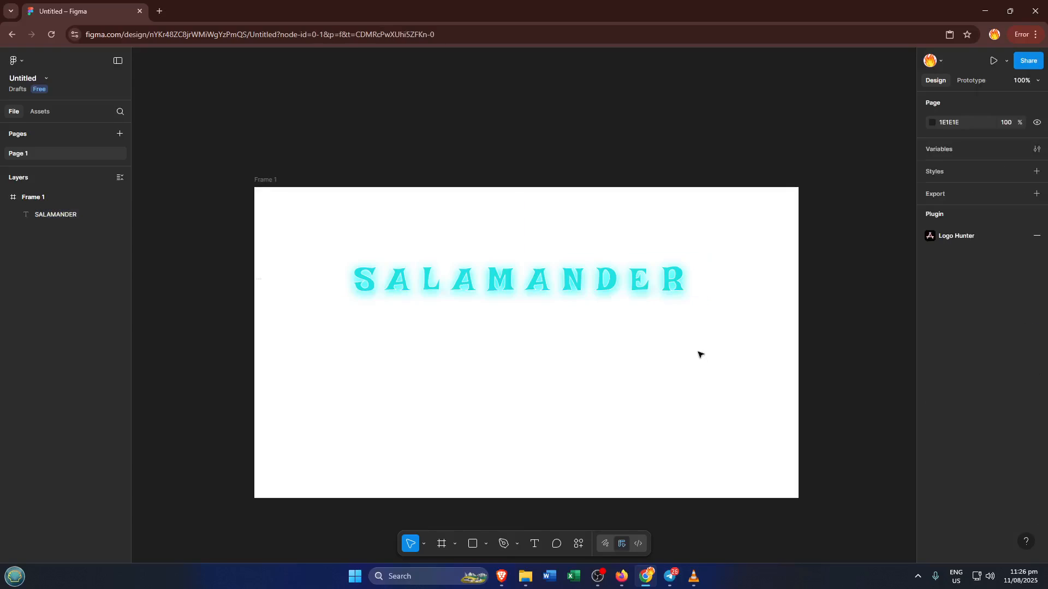
Set the colour opacity of the SALAMANDER text's drop shadow to 50%.
click(630, 287)
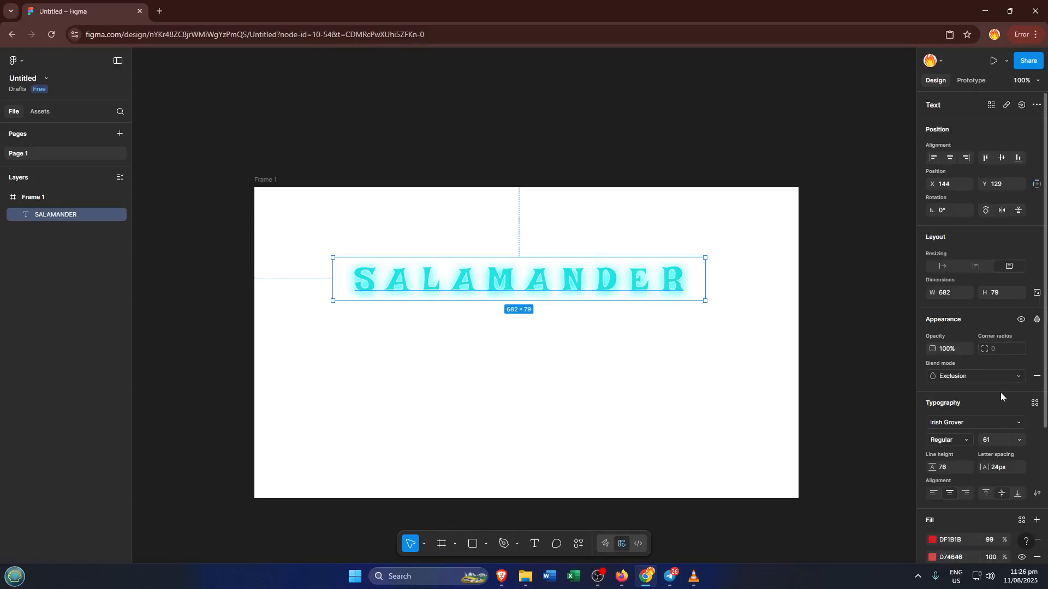
scroll(1002, 398, down, 1)
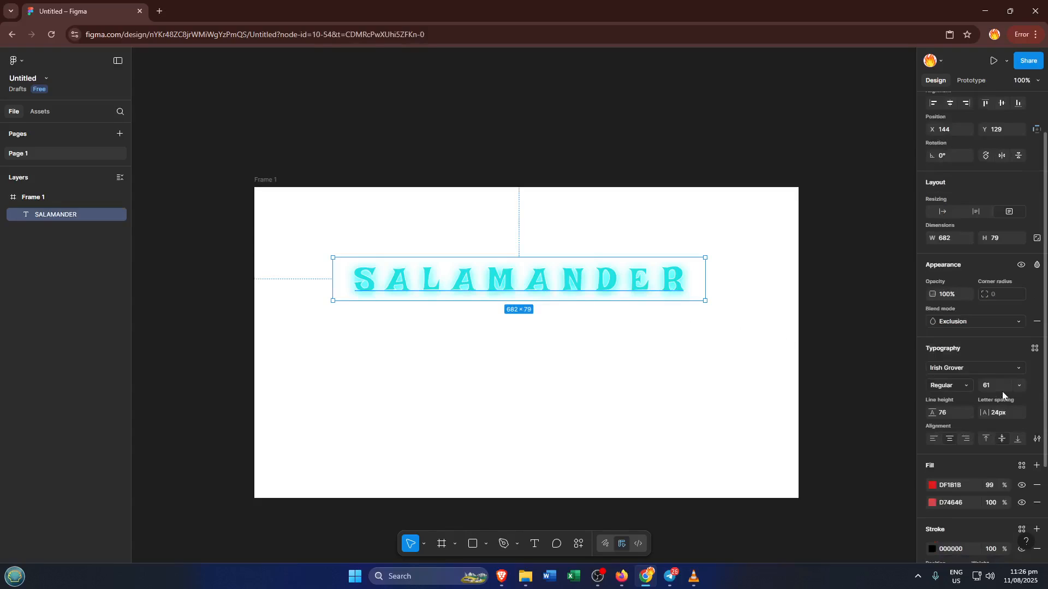
scroll(1003, 393, down, 3)
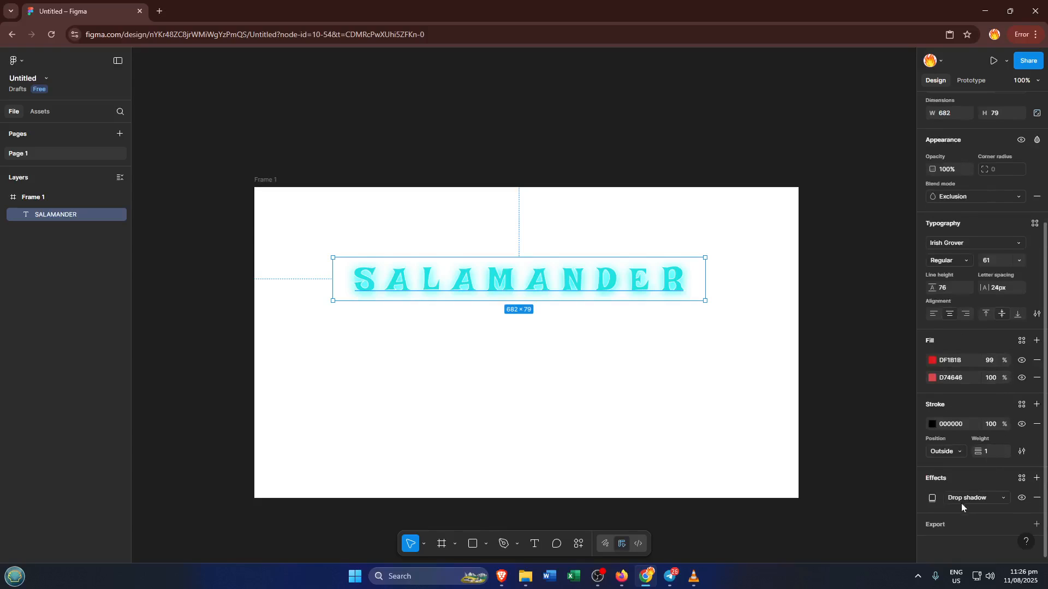
click(931, 498)
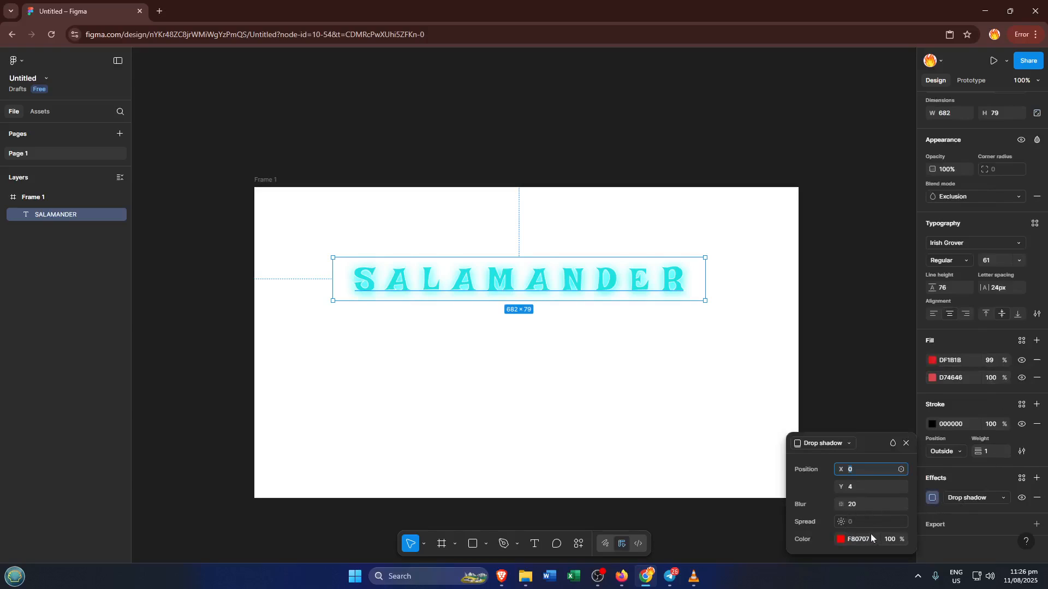
click(894, 541)
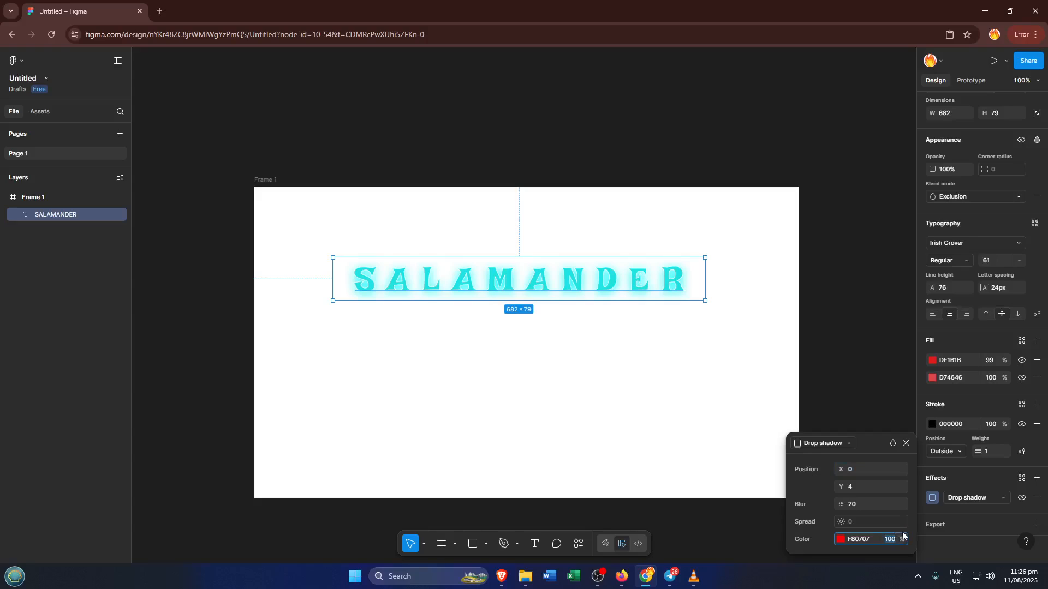
text(50)
click(693, 396)
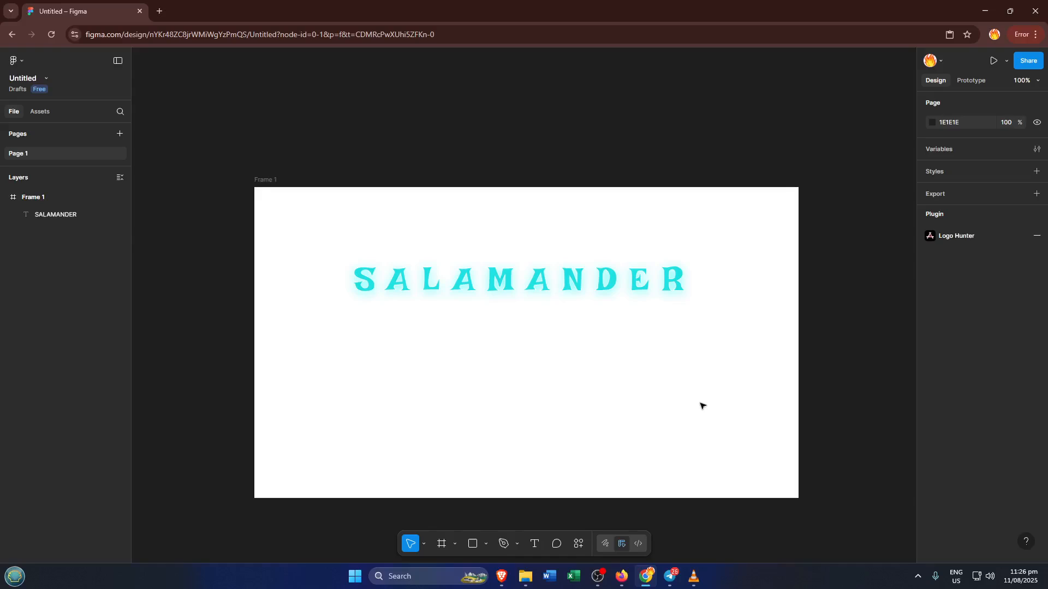
Set the colour opacity of the SALAMANDER text's drop shadow to 100%.
click(635, 282)
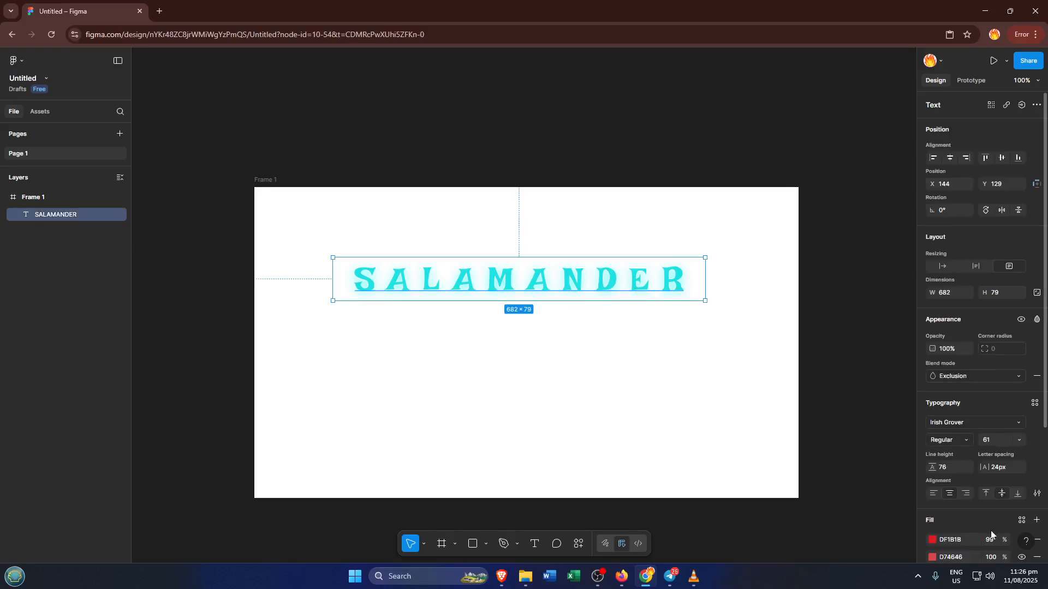
scroll(993, 526, down, 2)
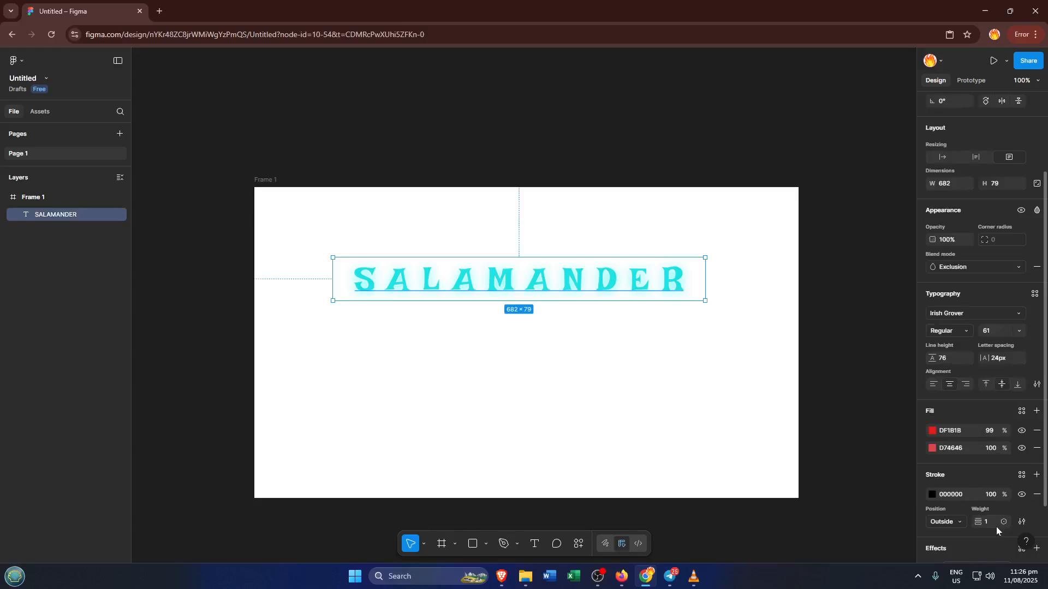
scroll(993, 524, down, 1)
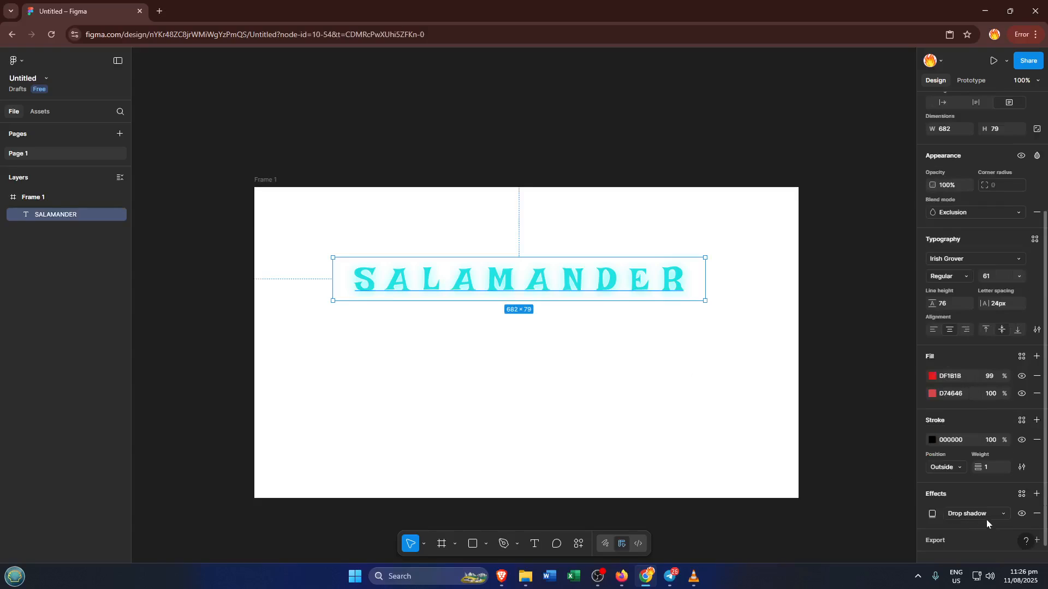
click(922, 516)
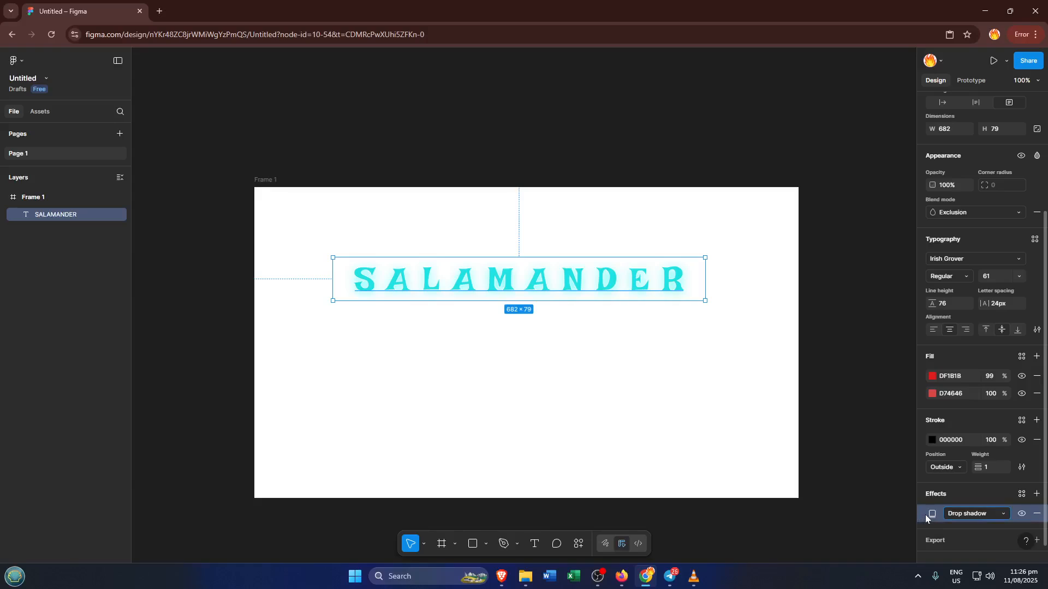
click(933, 513)
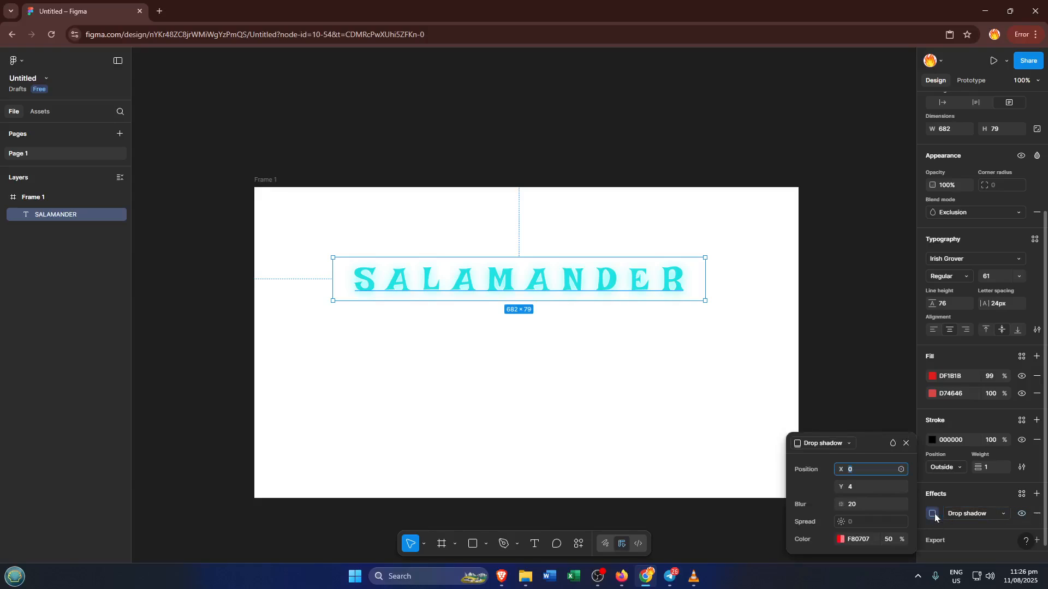
click(894, 544)
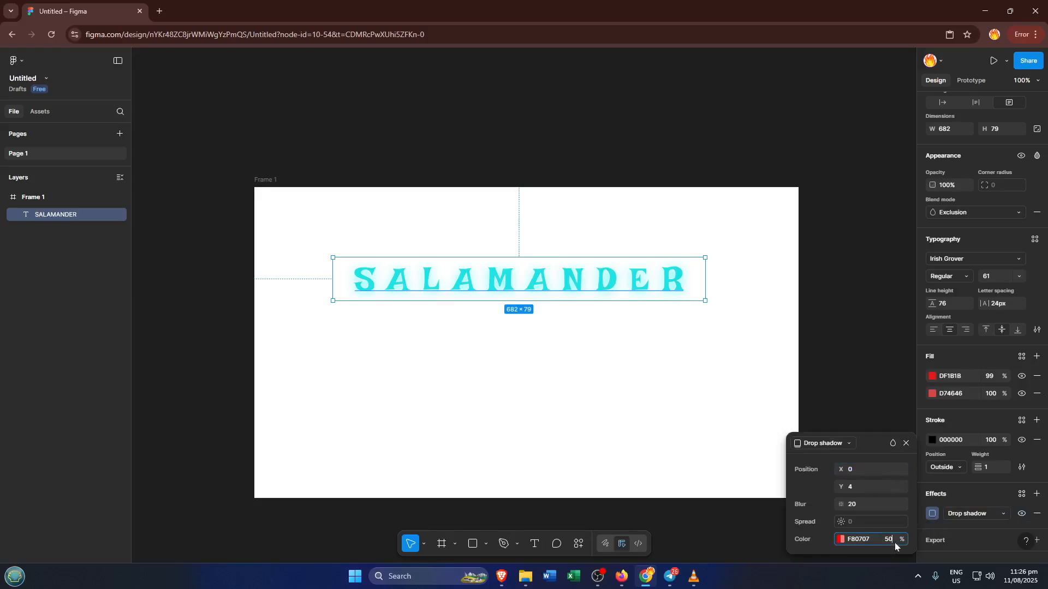
text(100)
click(829, 384)
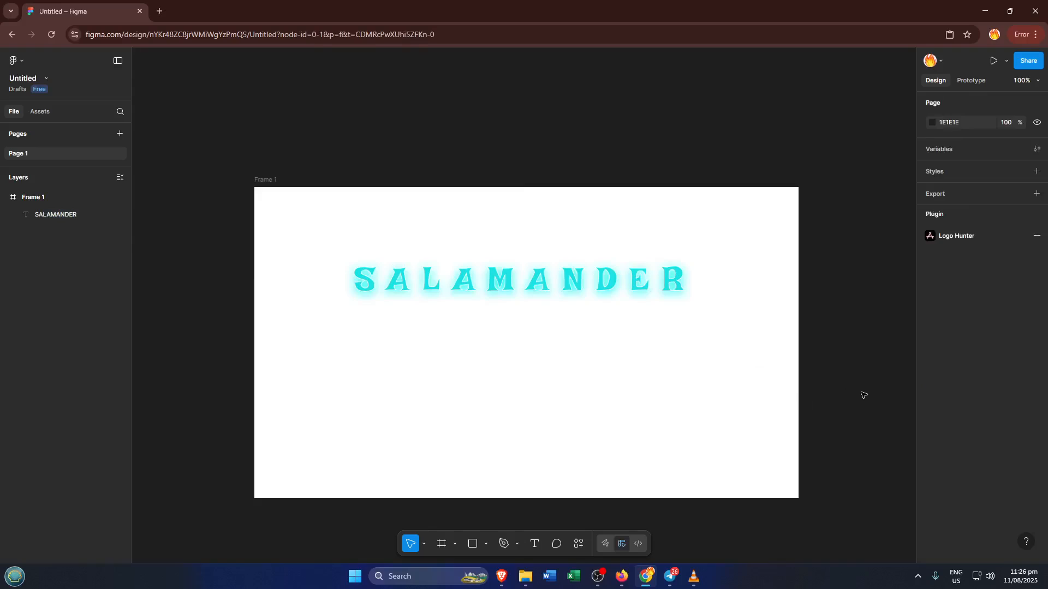
click(591, 283)
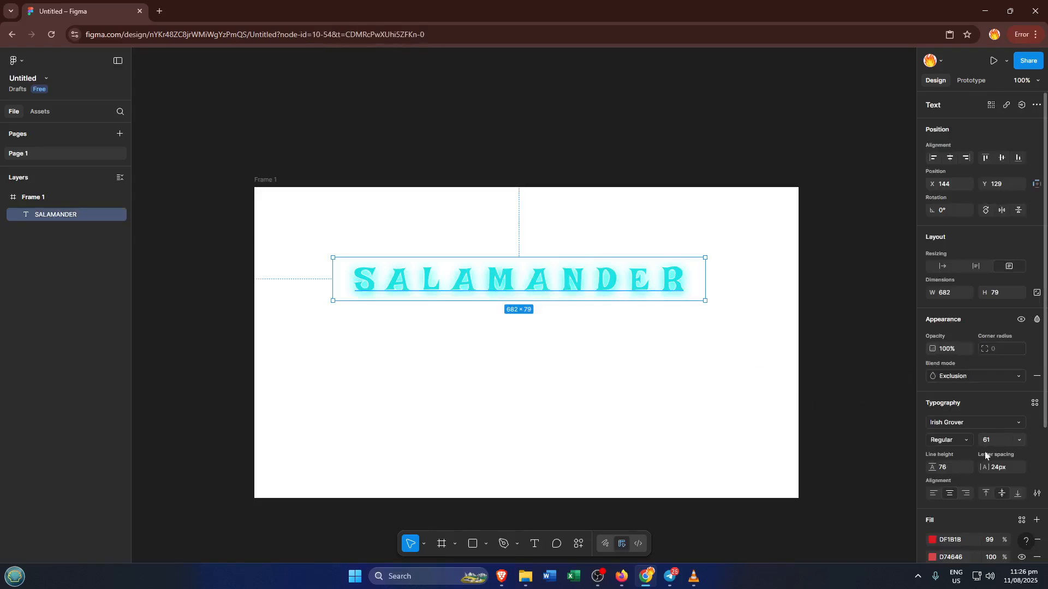
scroll(986, 481, down, 3)
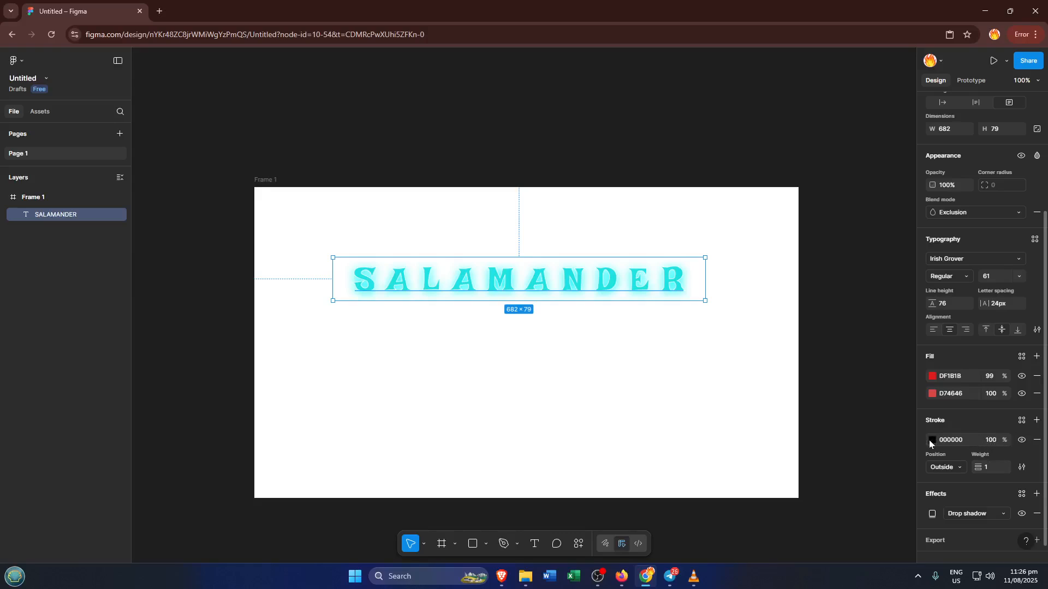
click(998, 438)
click(750, 389)
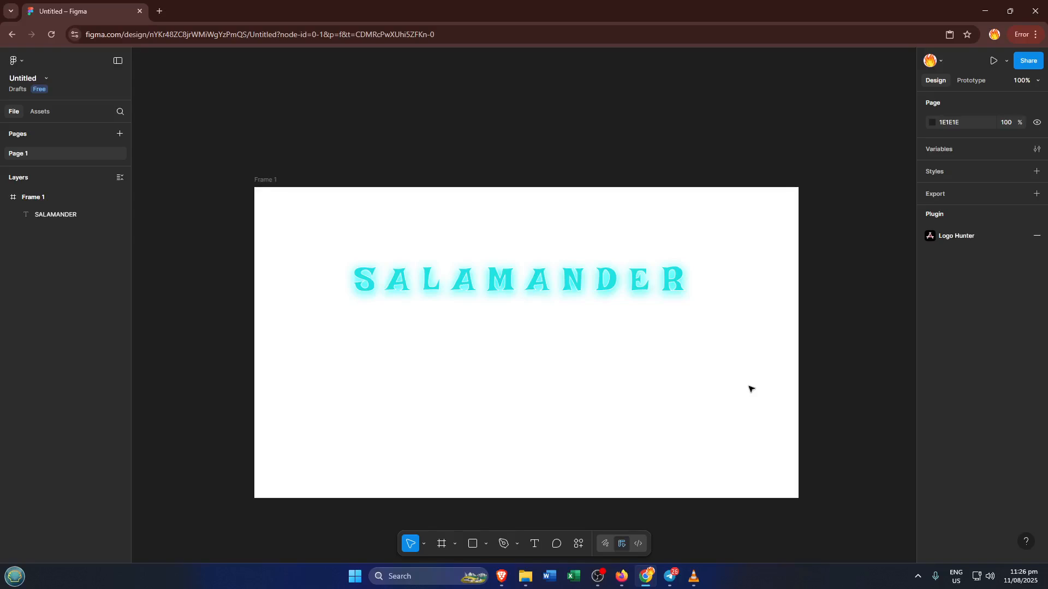
Move the SALAMANDER text down to about the vertical middle of Frame 1, slightly further left, and deselect it.
scroll(780, 330, up, 1)
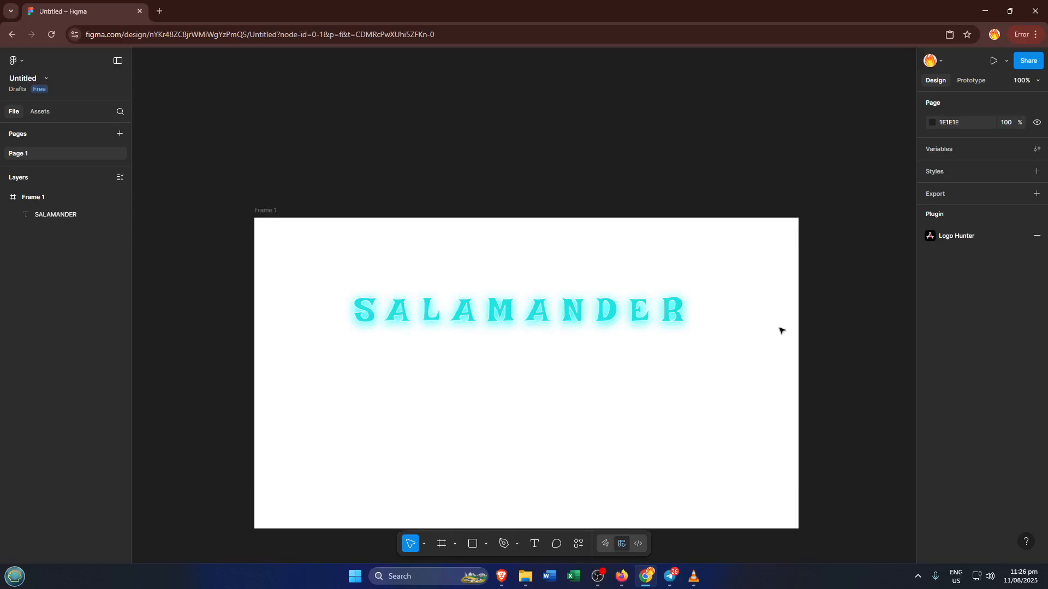
scroll(780, 321, up, 1)
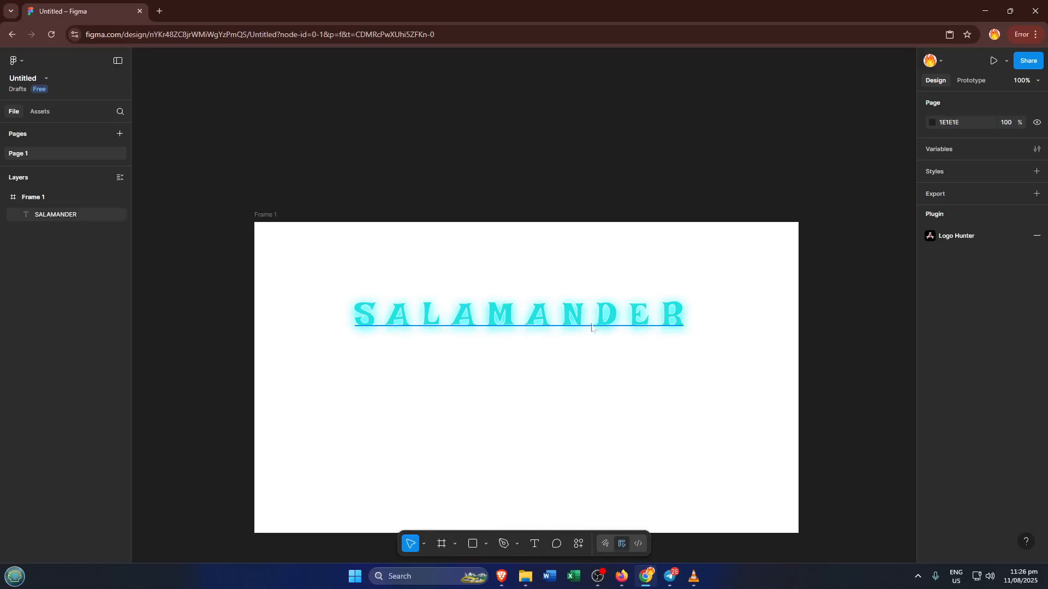
click(566, 314)
drag(565, 314, 547, 383)
scroll(1036, 385, down, 2)
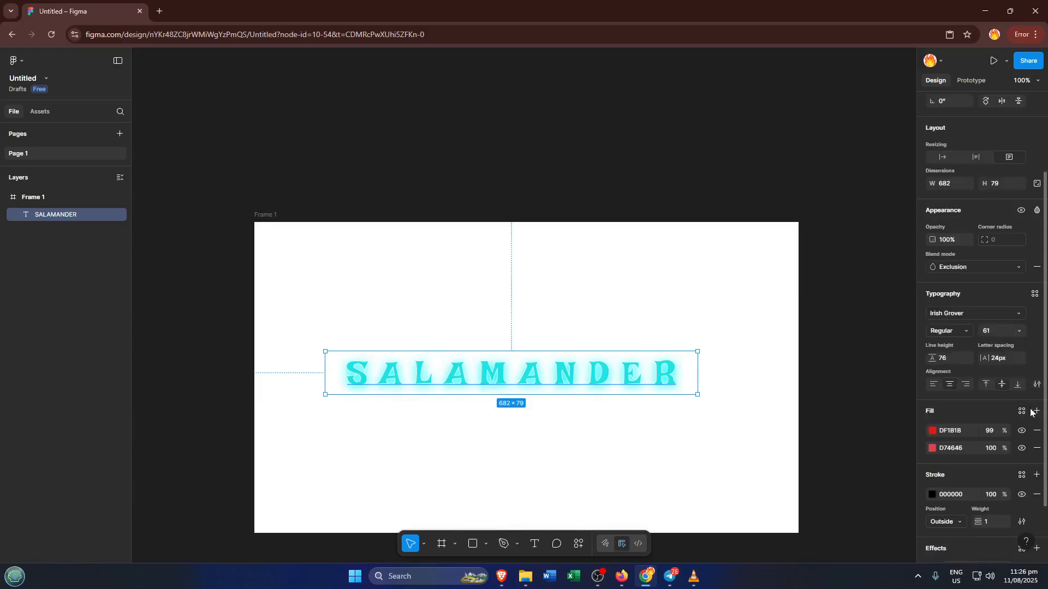
scroll(1030, 413, down, 2)
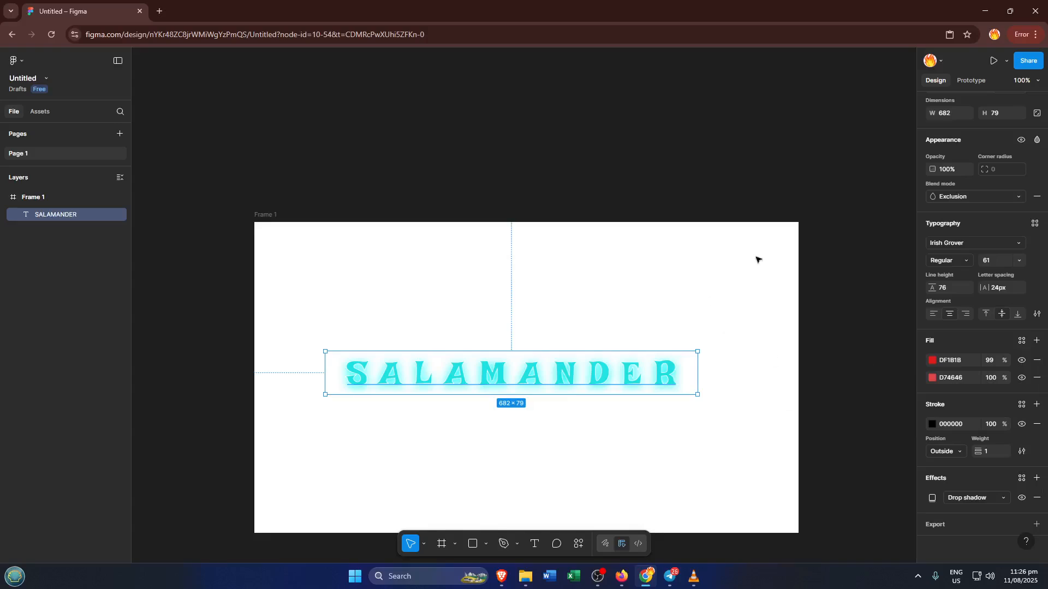
click(654, 269)
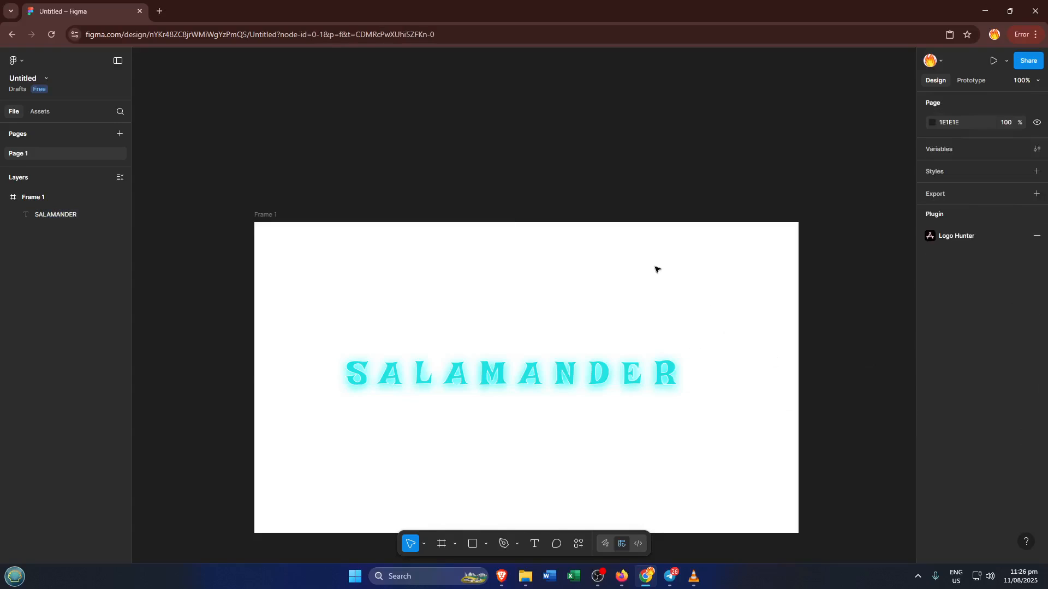